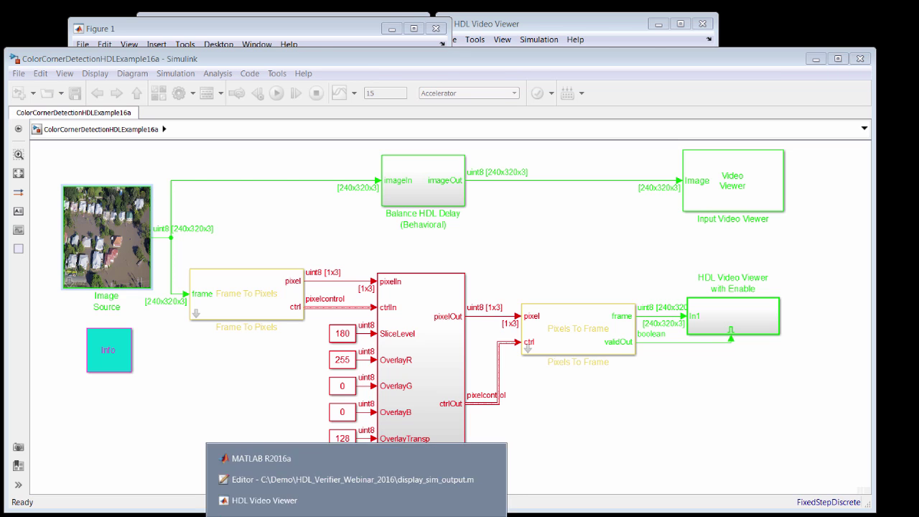
# View the flooded houses image, then keep Flooded Houses as the Image Source video.
pyautogui.click(256, 510)
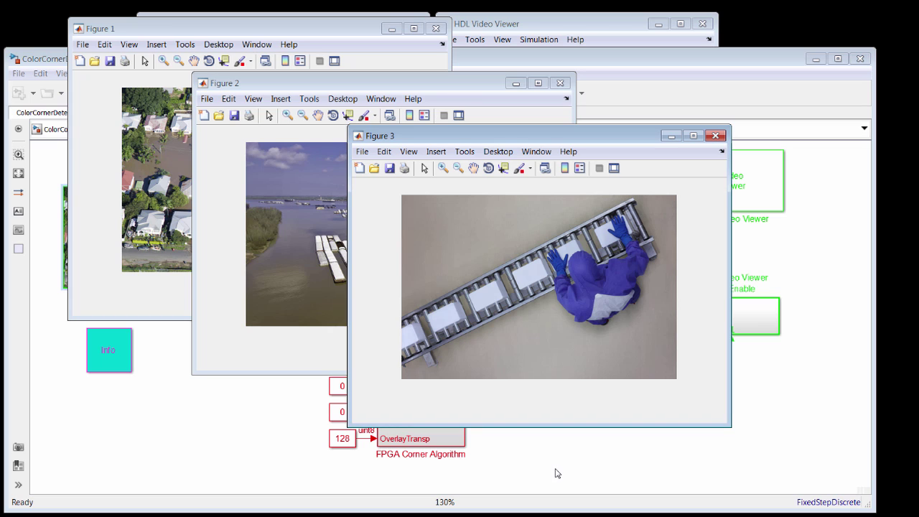
pyautogui.click(558, 472)
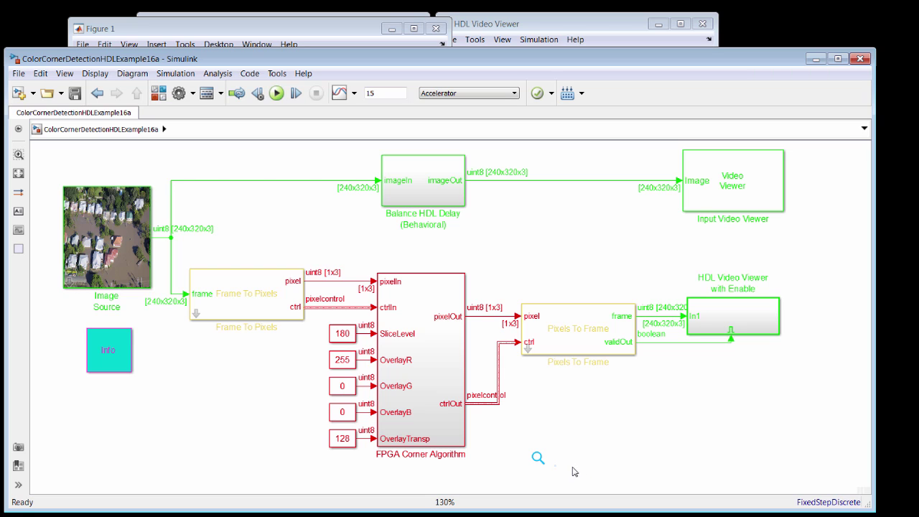
pyautogui.click(249, 327)
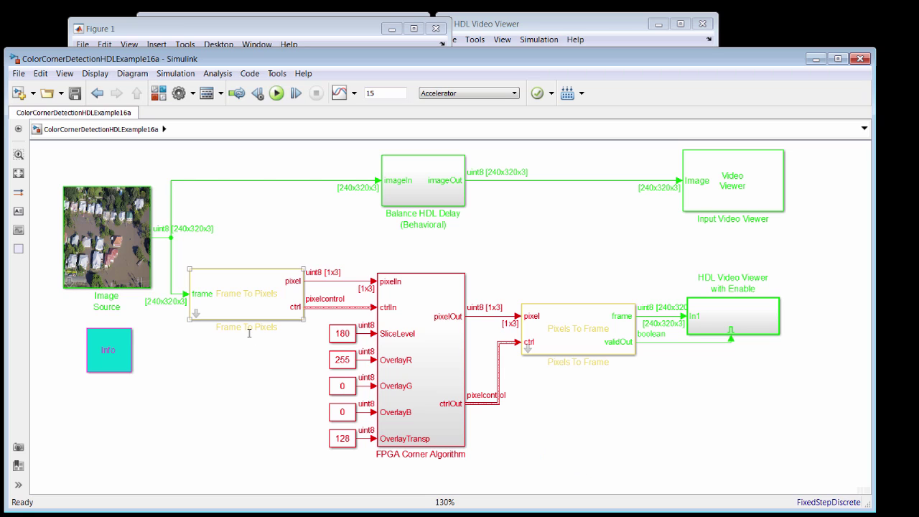
pyautogui.click(93, 247)
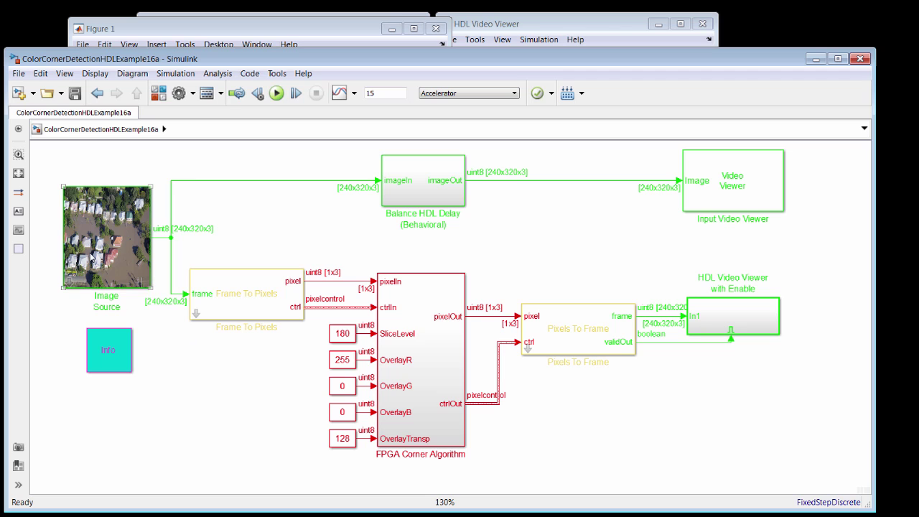
pyautogui.doubleClick(93, 255)
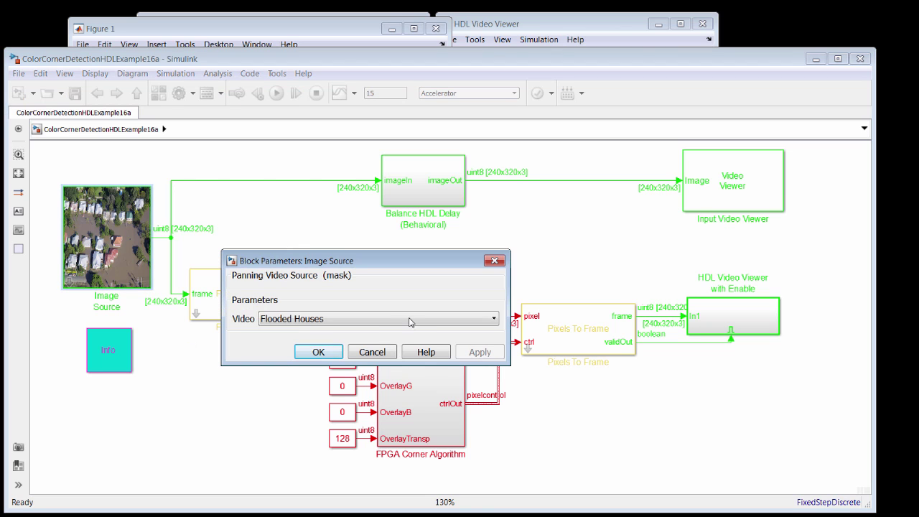
pyautogui.click(298, 324)
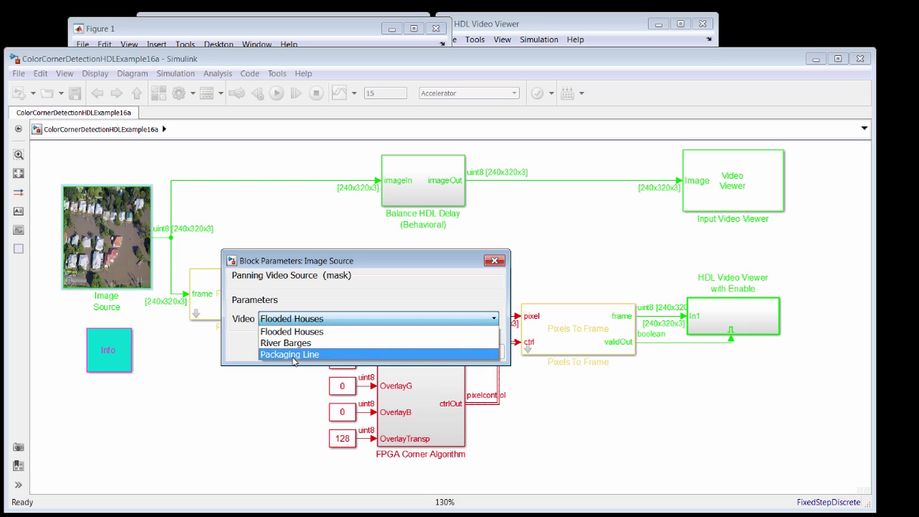
pyautogui.click(242, 350)
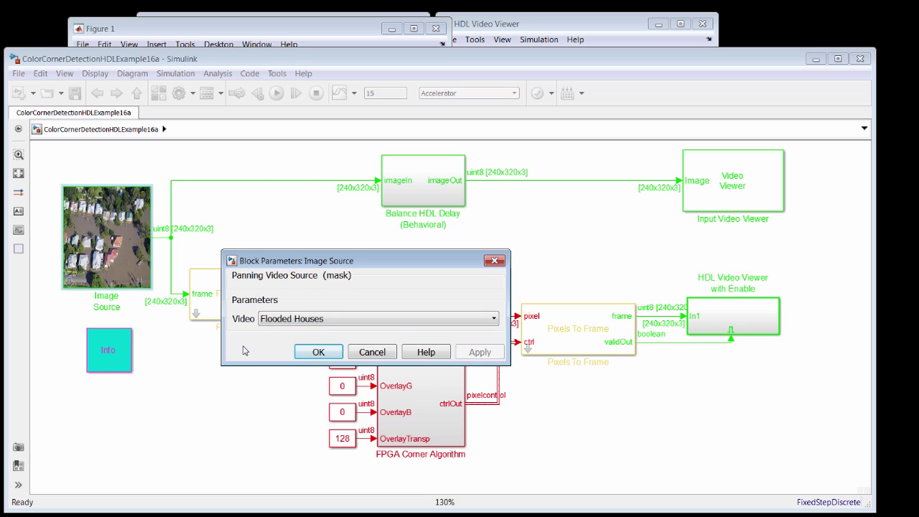
pyautogui.click(331, 357)
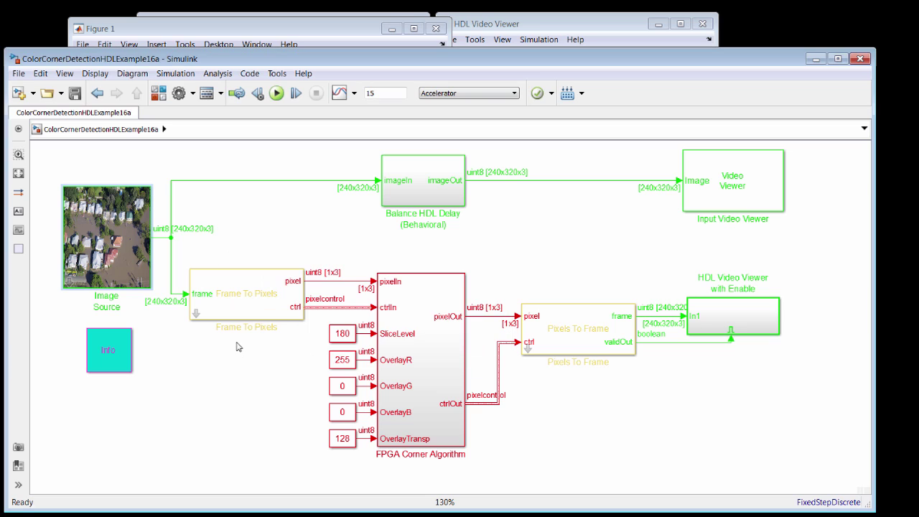
# Open the Frame To Pixels block's settings.
pyautogui.click(227, 315)
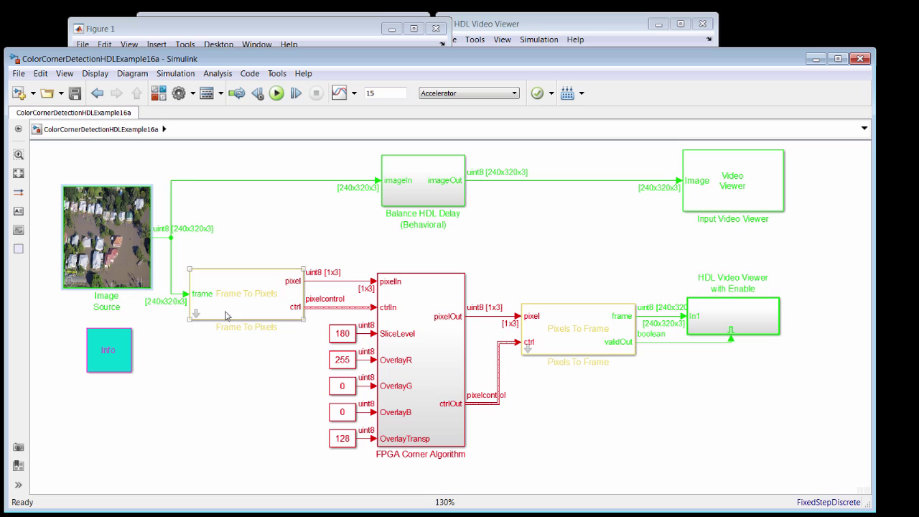
pyautogui.click(267, 255)
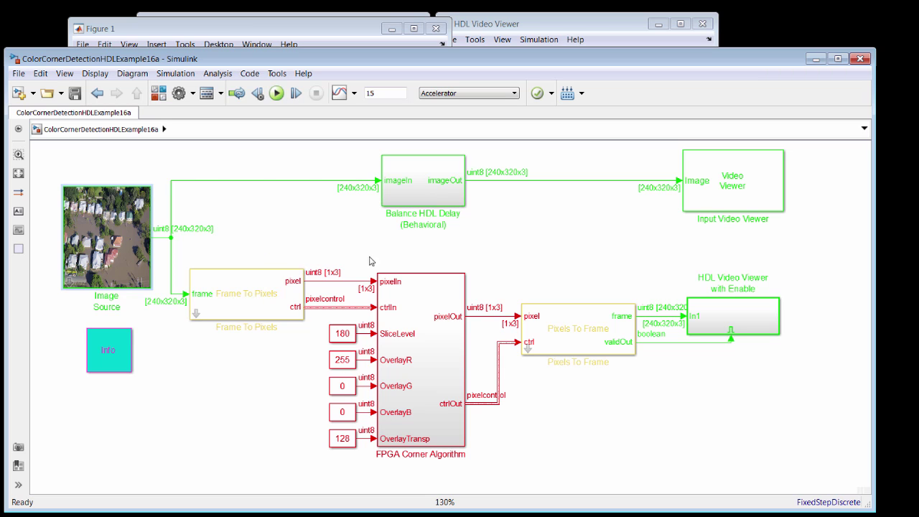
pyautogui.click(223, 296)
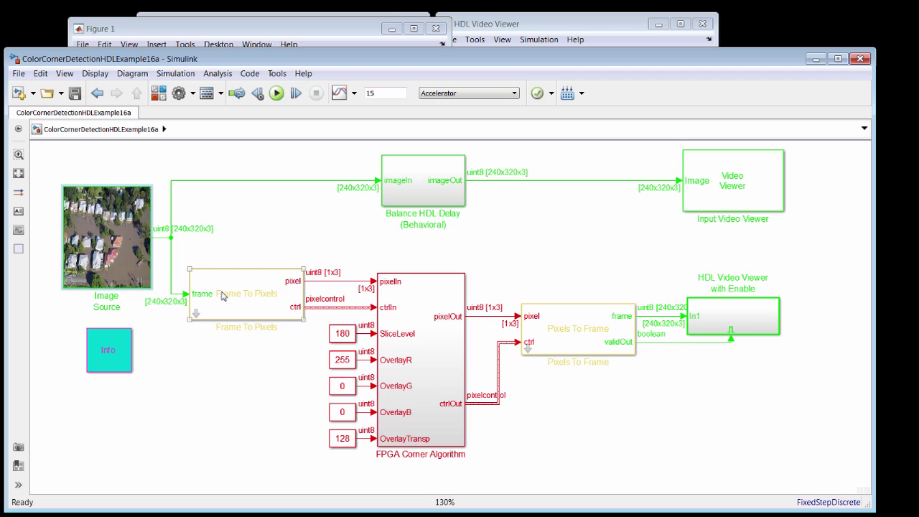
pyautogui.doubleClick(224, 296)
# Inspect the FPGA Corner Algorithm inputs: SliceLevel 180 and overlay constants 255, 0, 0.
pyautogui.click(403, 327)
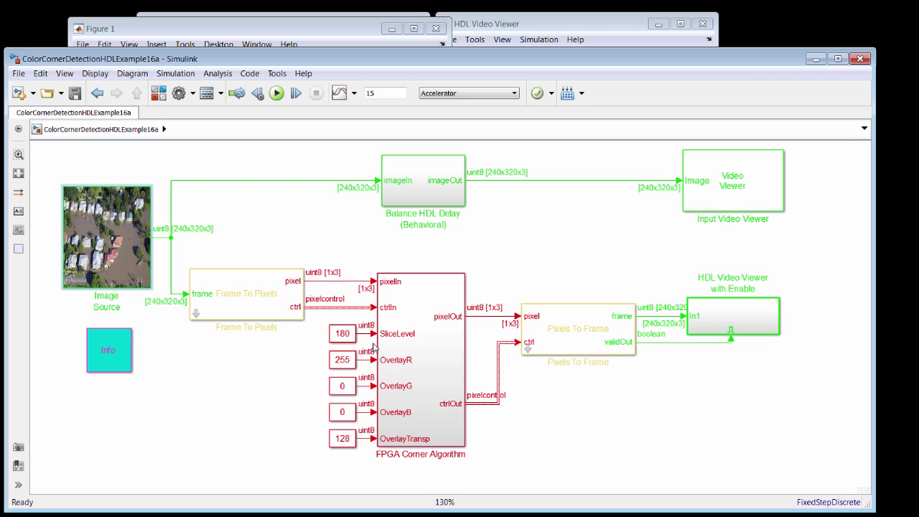
pyautogui.click(344, 337)
pyautogui.click(345, 361)
pyautogui.click(354, 388)
pyautogui.click(354, 414)
pyautogui.click(345, 412)
# Open the FPGA Corner Algorithm subsystem, zoom near RGB2Bin, and select the GaussianGy filter.
pyautogui.doubleClick(429, 372)
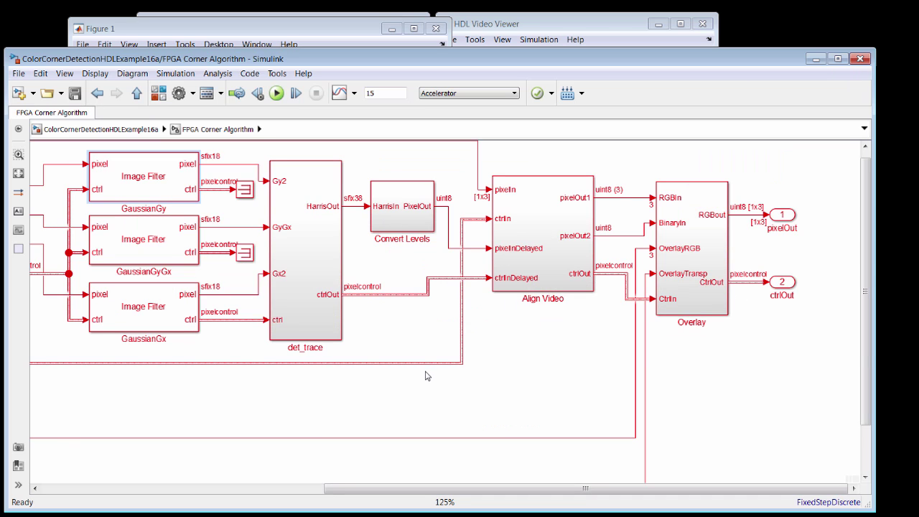
pyautogui.press('space')
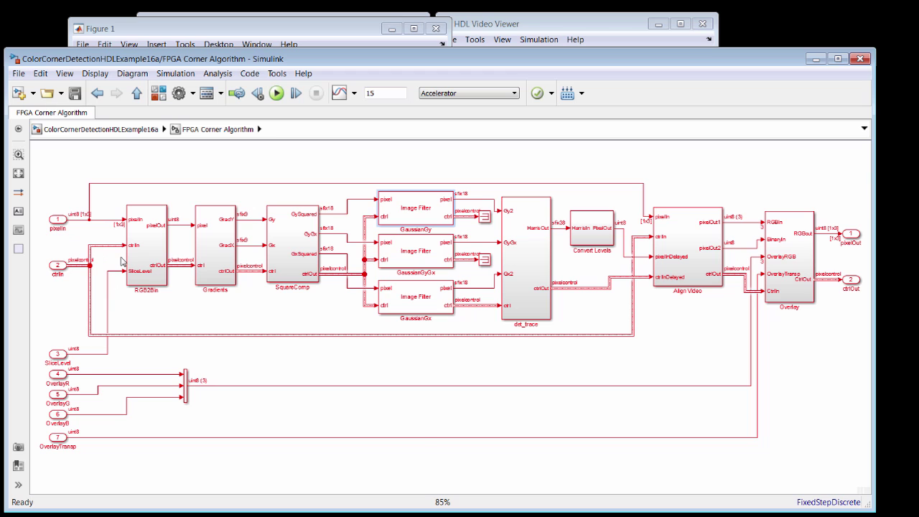
pyautogui.scroll(3, 120, 262)
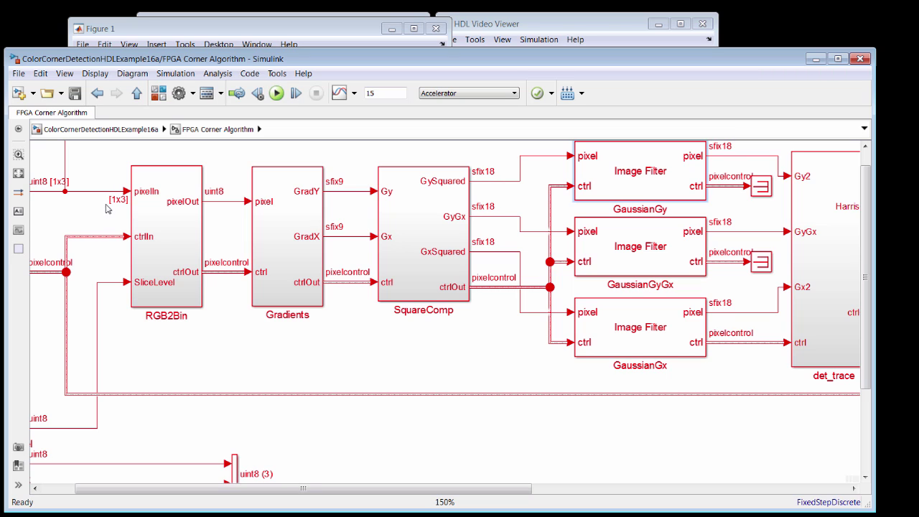
pyautogui.click(154, 223)
pyautogui.click(628, 191)
pyautogui.doubleClick(634, 184)
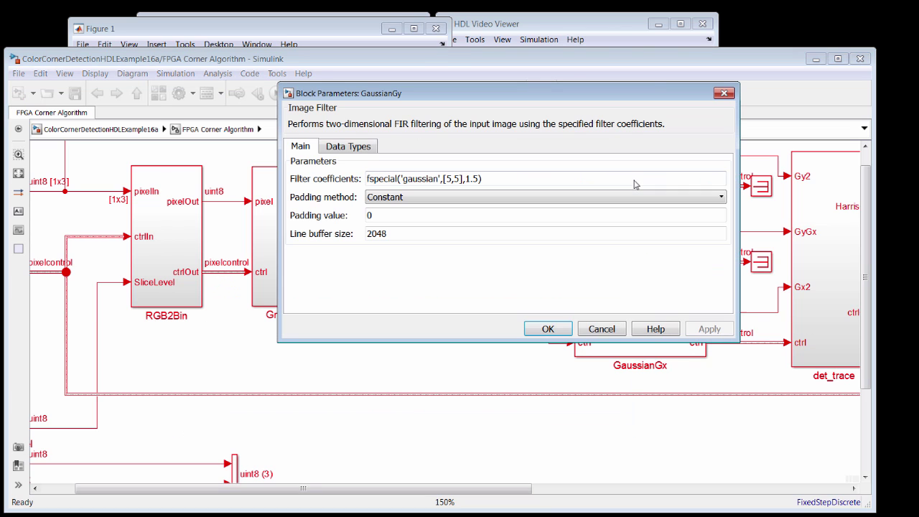
pyautogui.click(485, 180)
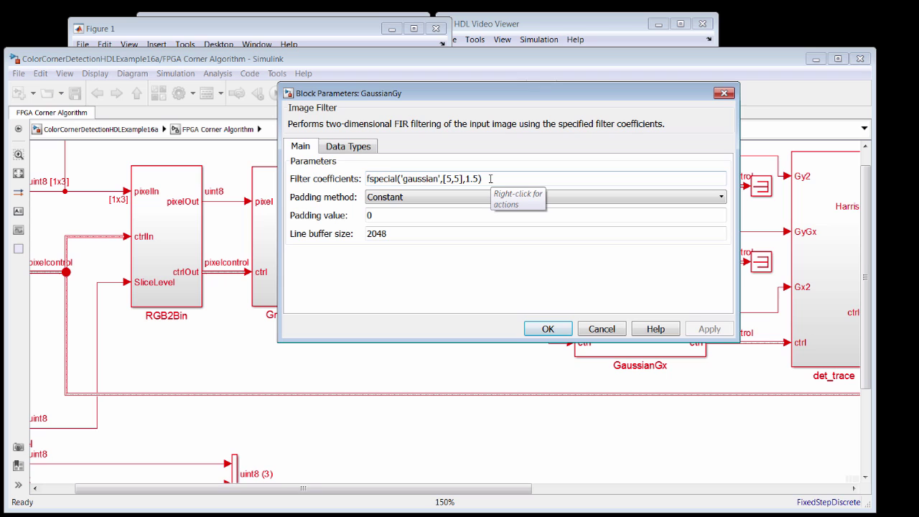
pyautogui.click(413, 202)
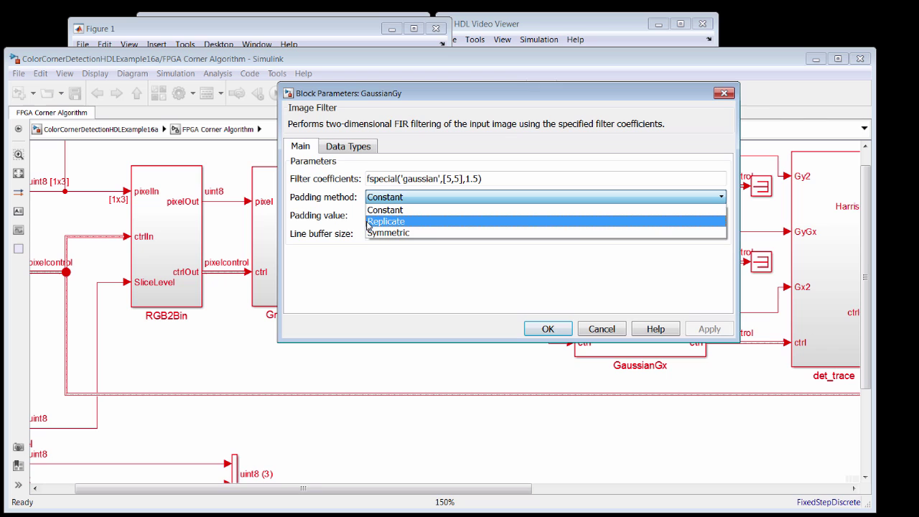
pyautogui.click(344, 224)
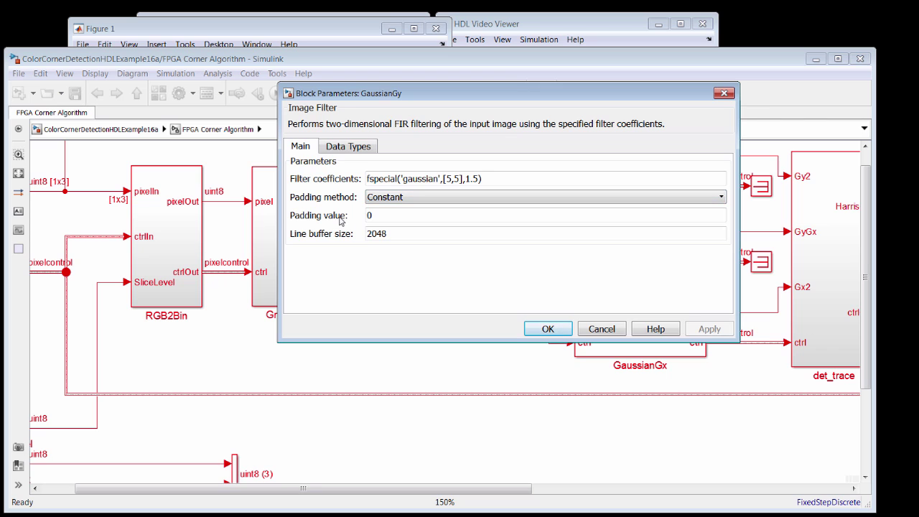
pyautogui.doubleClick(395, 232)
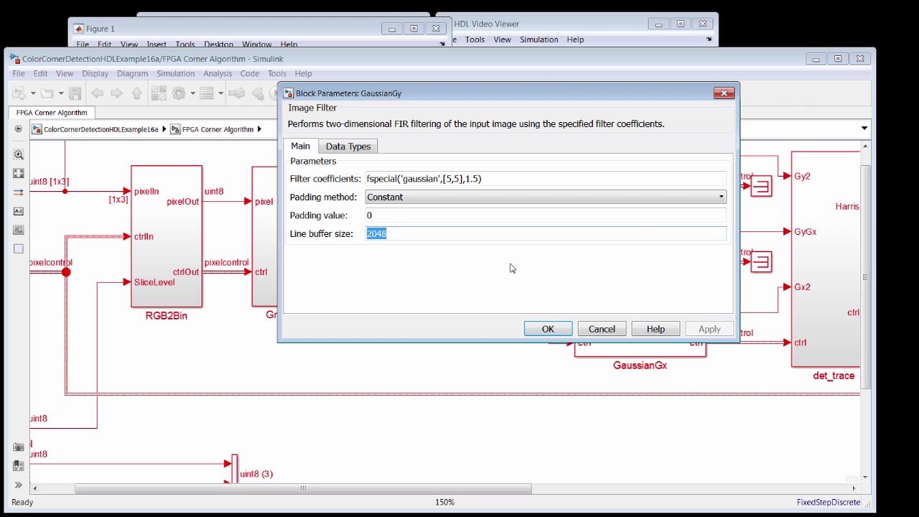
pyautogui.click(545, 330)
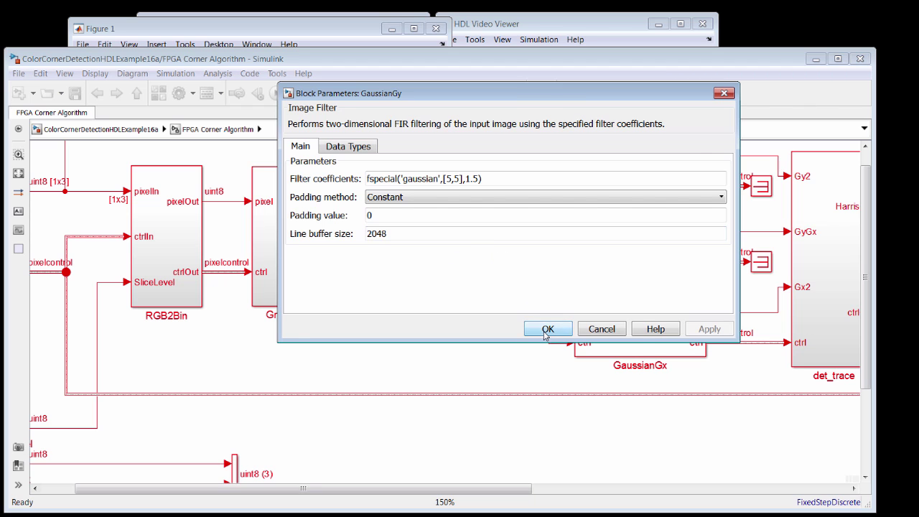
pyautogui.click(453, 292)
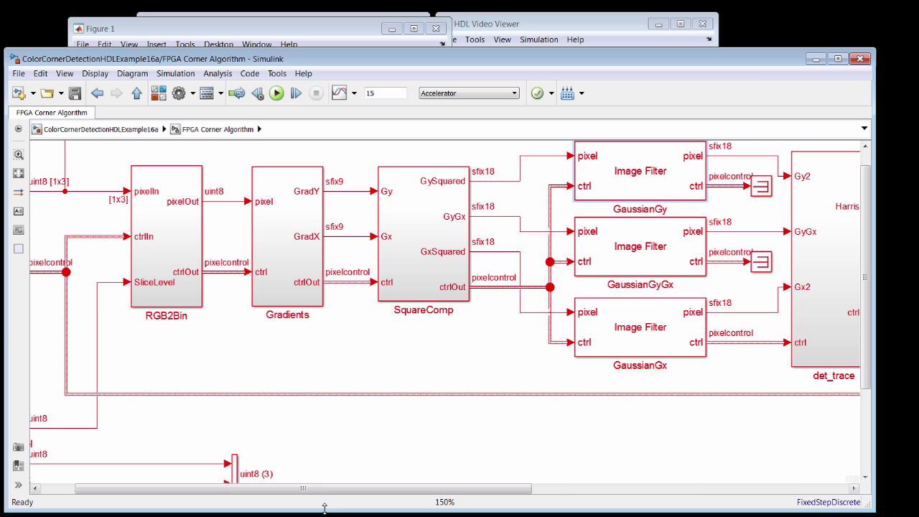
# Scroll right through the subsystem, highlighting det_trace, Convert Levels and Align Video in turn.
pyautogui.moveTo(407, 491); pyautogui.dragTo(531, 491)
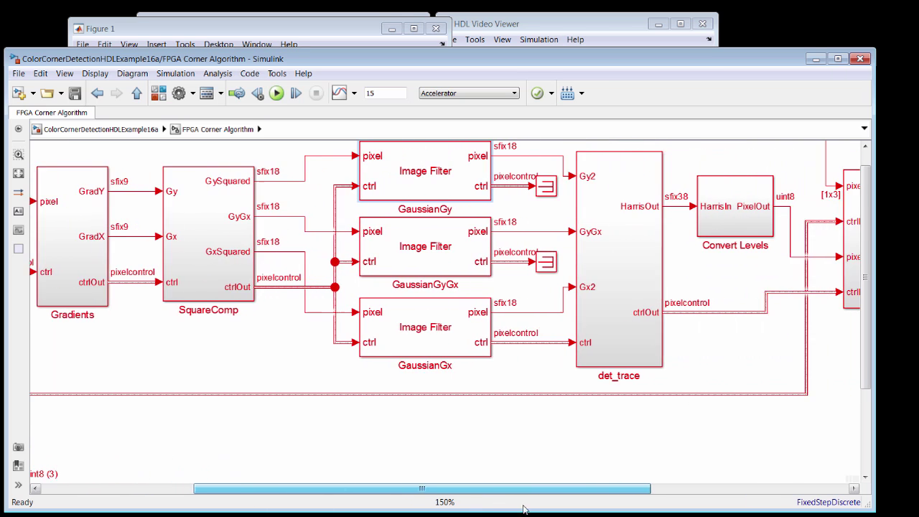
pyautogui.click(649, 280)
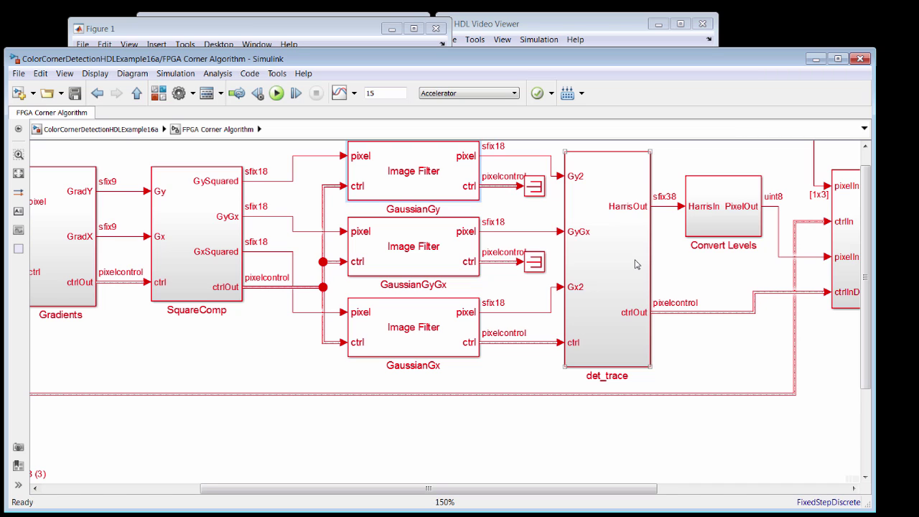
pyautogui.click(719, 233)
pyautogui.click(728, 328)
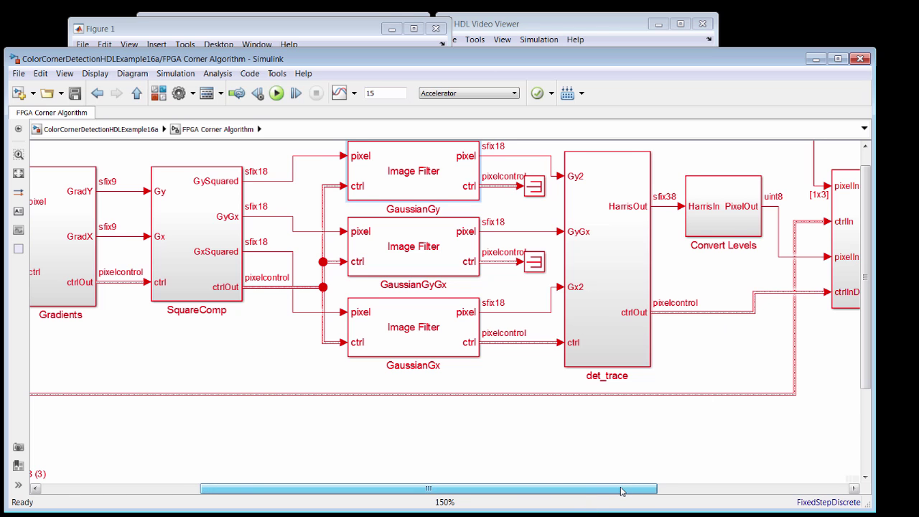
pyautogui.moveTo(616, 486); pyautogui.dragTo(720, 489)
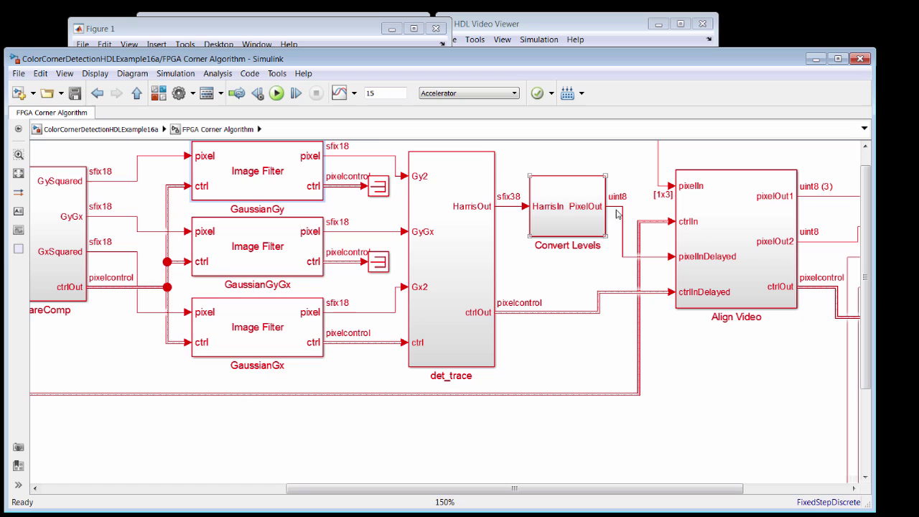
pyautogui.click(600, 234)
pyautogui.click(613, 235)
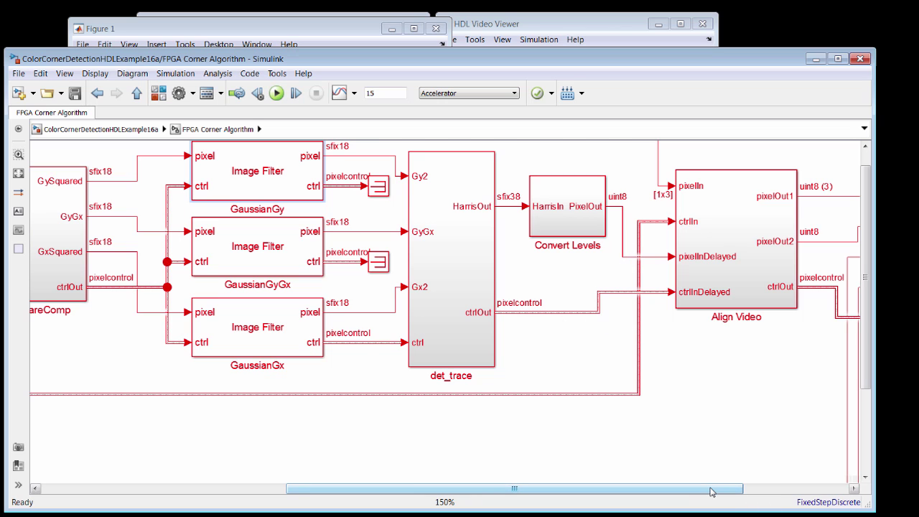
pyautogui.moveTo(725, 488); pyautogui.dragTo(765, 489)
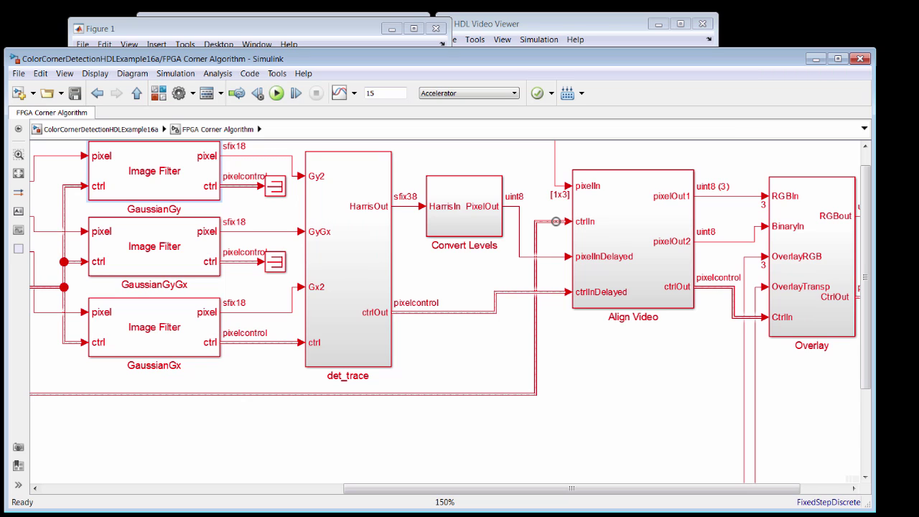
# Highlight Align Video, then scroll to the Overlay block feeding the pixelOut and ctrlOut ports.
pyautogui.click(644, 239)
pyautogui.click(658, 374)
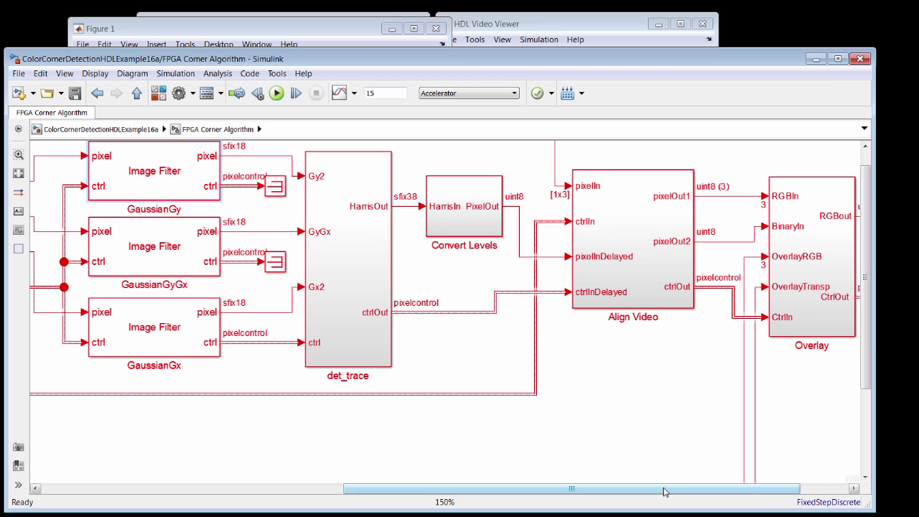
pyautogui.moveTo(667, 489); pyautogui.dragTo(783, 504)
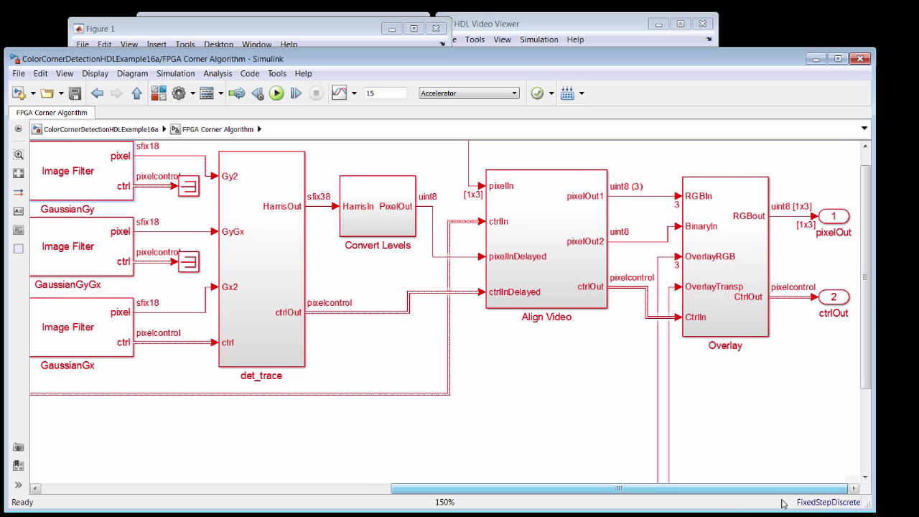
pyautogui.click(731, 256)
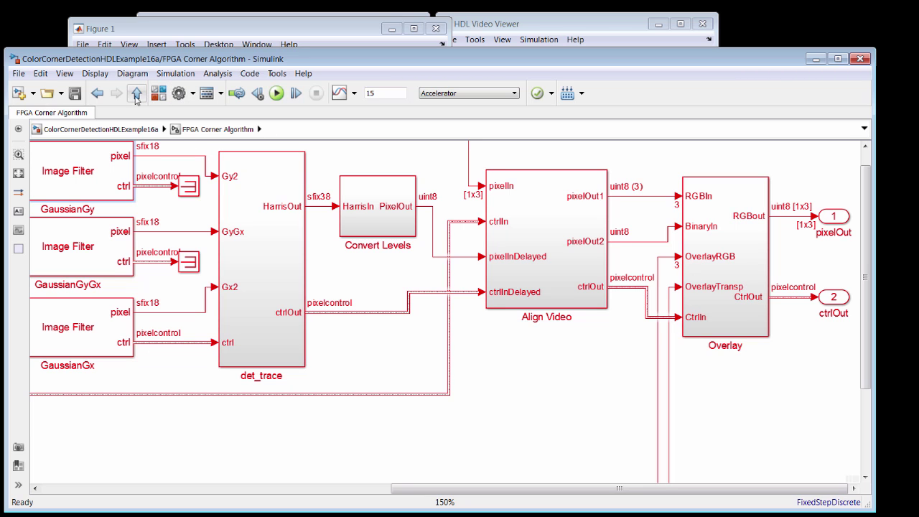
# Return to the top-level model and run the simulation on the flooded houses video.
pyautogui.click(136, 94)
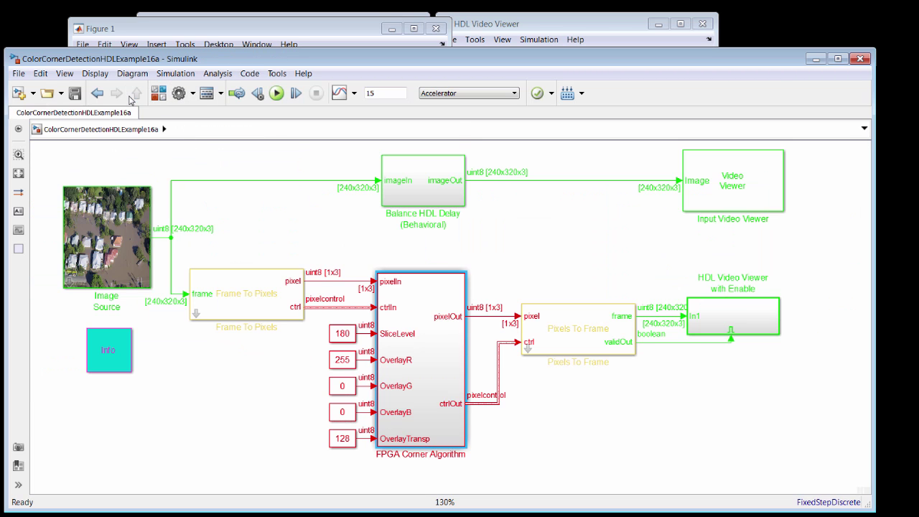
pyautogui.click(277, 93)
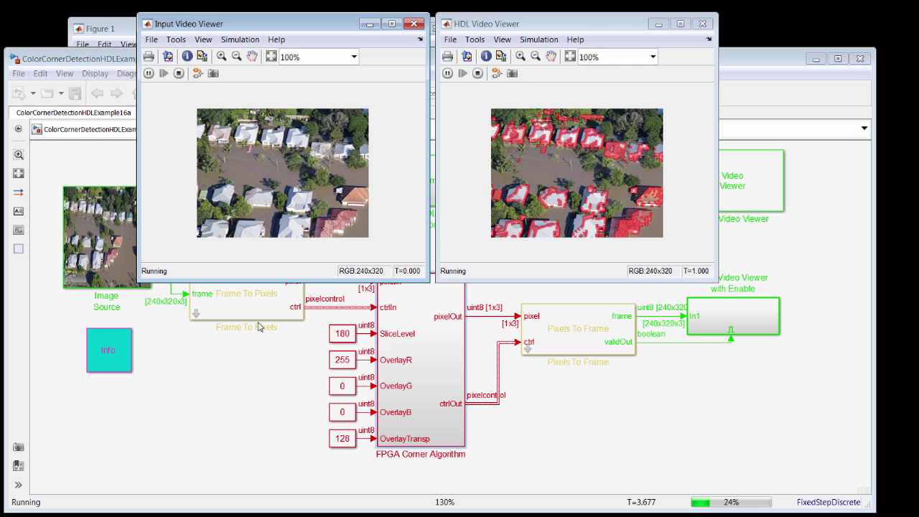
# Change the Image Source block's video to River Barges.
pyautogui.click(91, 266)
pyautogui.doubleClick(92, 266)
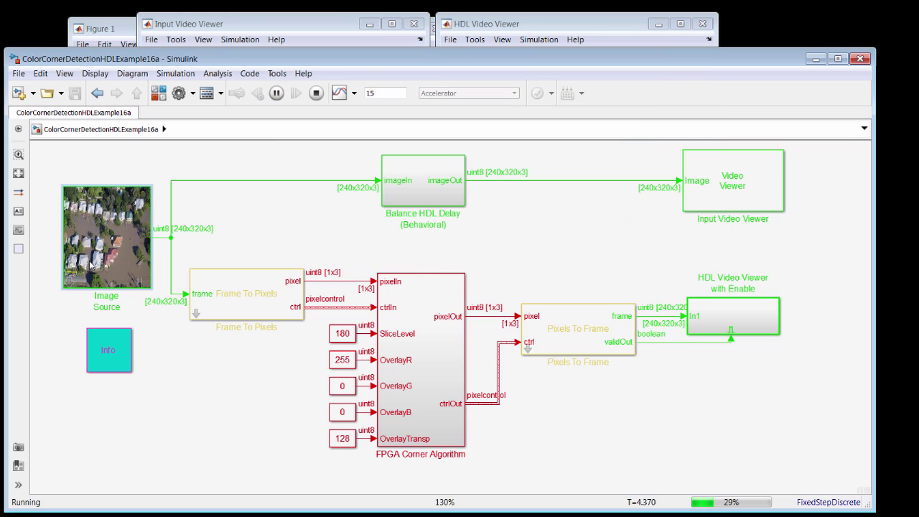
pyautogui.click(280, 322)
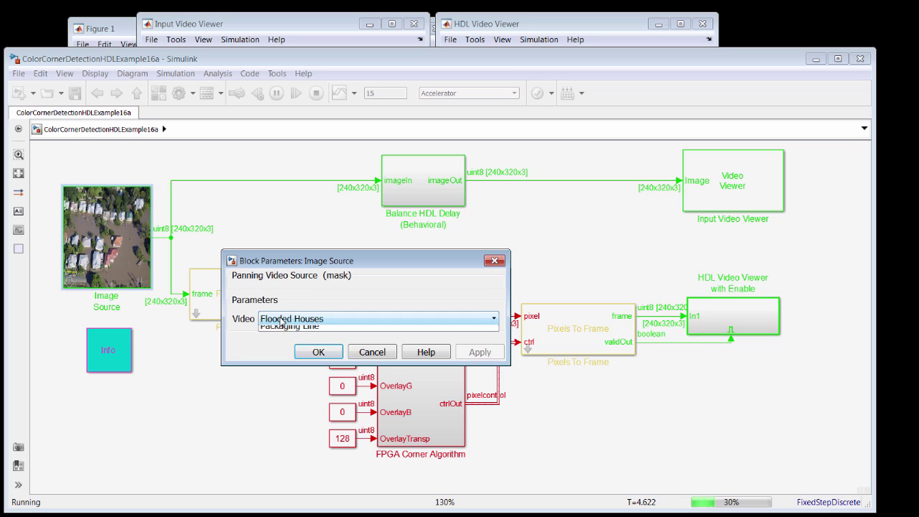
pyautogui.click(286, 343)
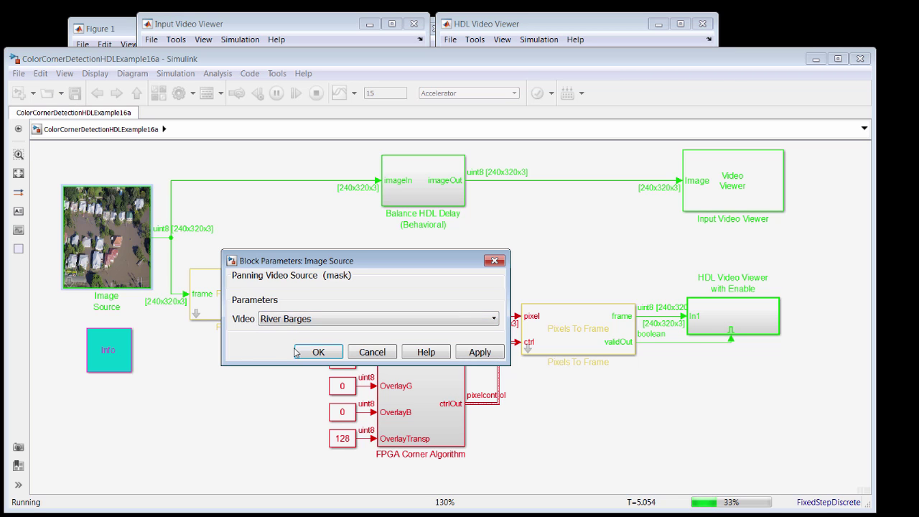
pyautogui.click(318, 352)
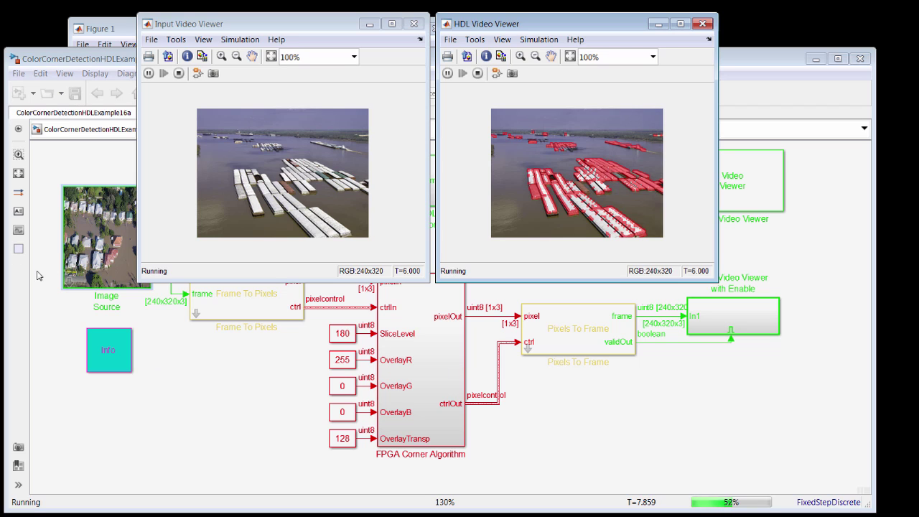
# Set the Image Source video to Packaging Line and bring both video viewers forward.
pyautogui.doubleClick(80, 242)
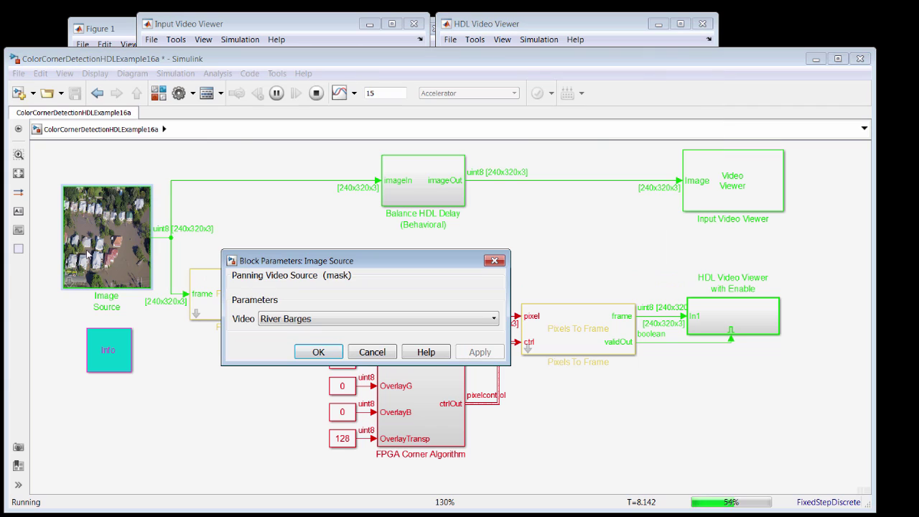
pyautogui.click(274, 321)
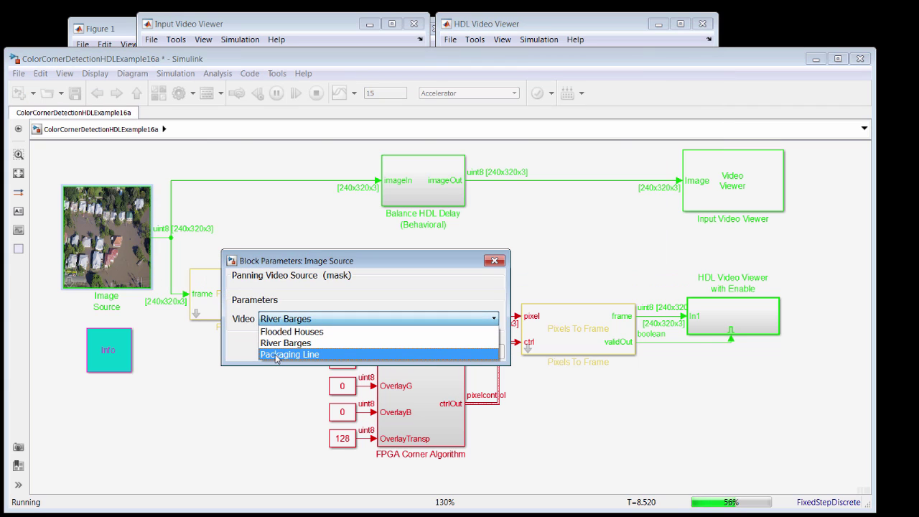
pyautogui.click(277, 355)
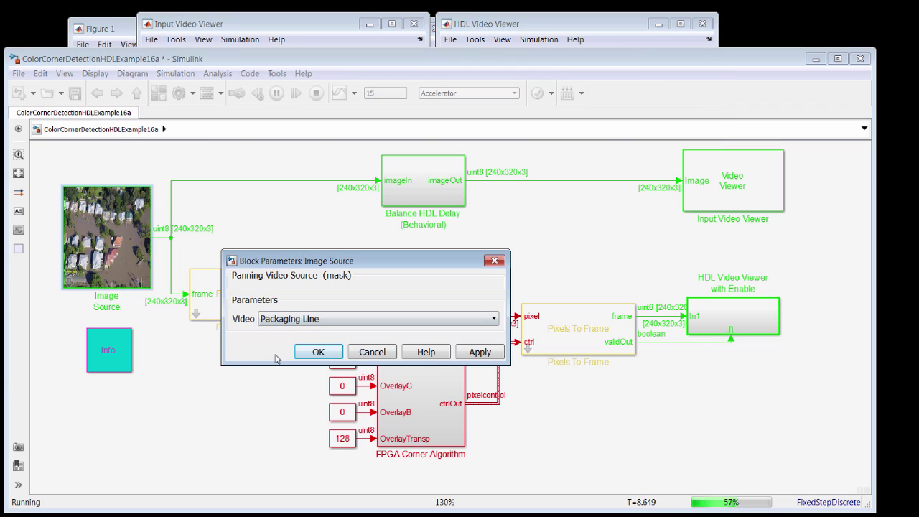
pyautogui.click(318, 352)
pyautogui.click(323, 29)
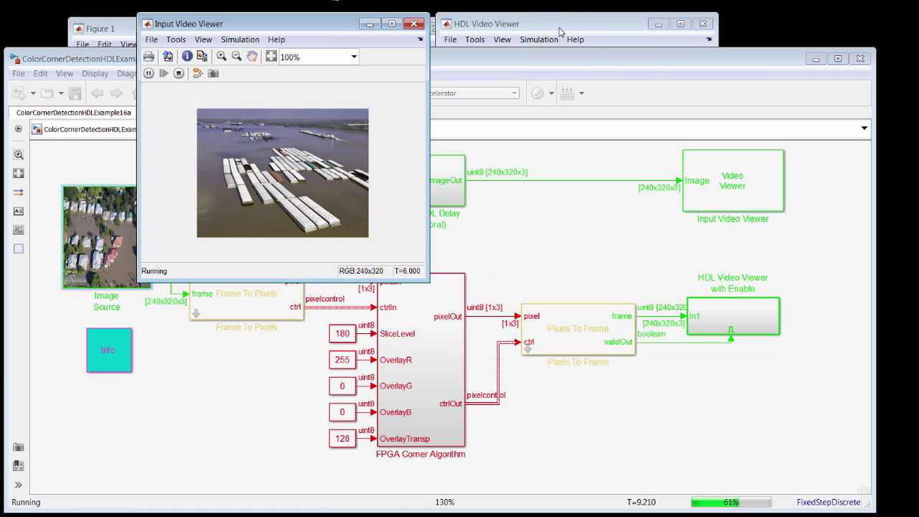
pyautogui.click(562, 21)
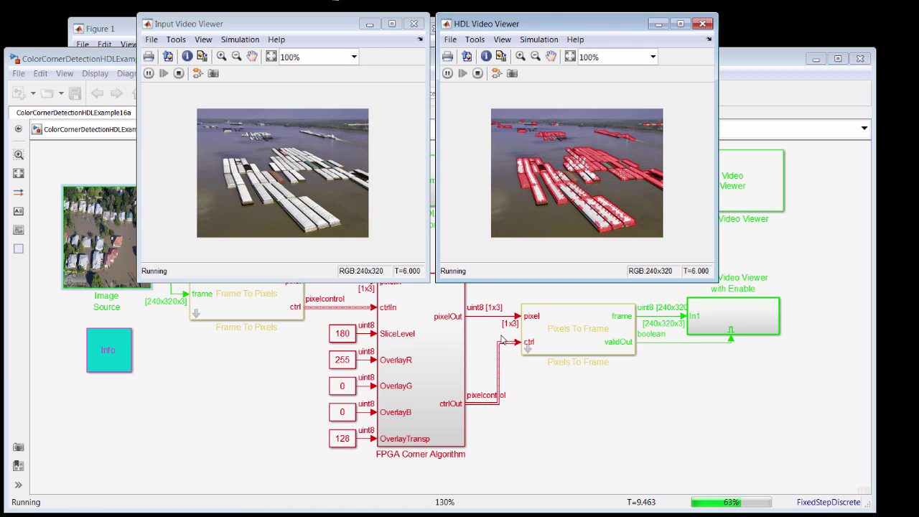